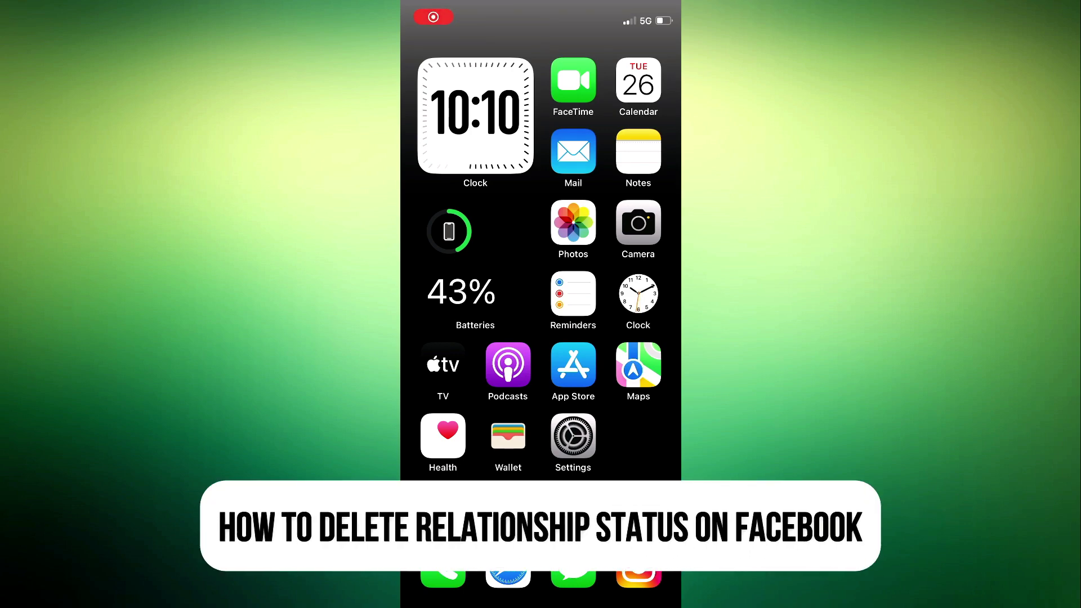
# Swipe two home screen pages to the Facebook app, then show and dismiss its quick actions
pyautogui.moveTo(626, 253); pyautogui.dragTo(439, 254)
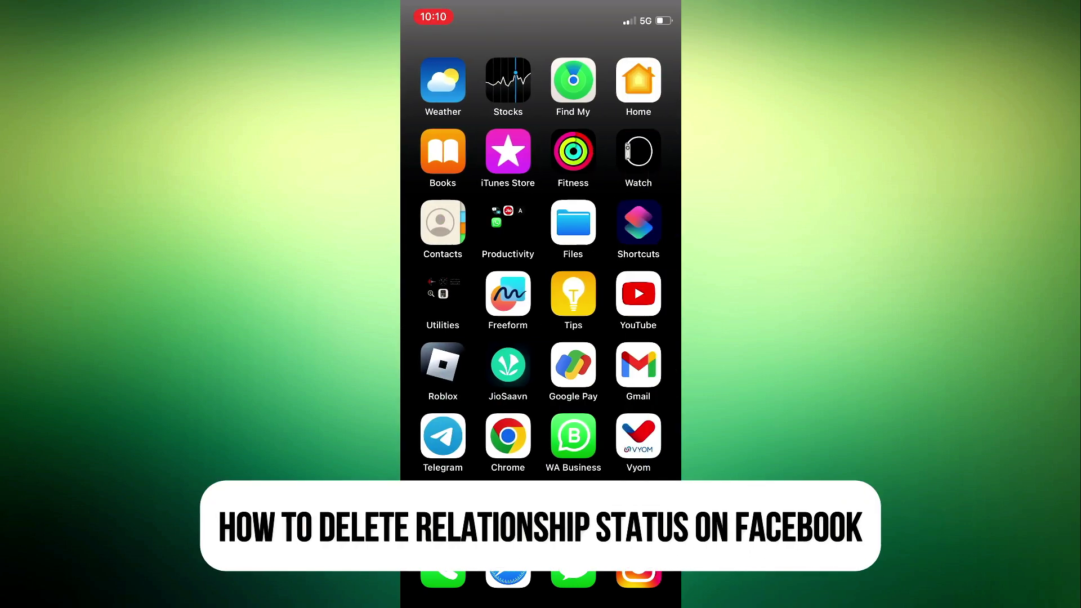
pyautogui.moveTo(625, 253); pyautogui.dragTo(440, 253)
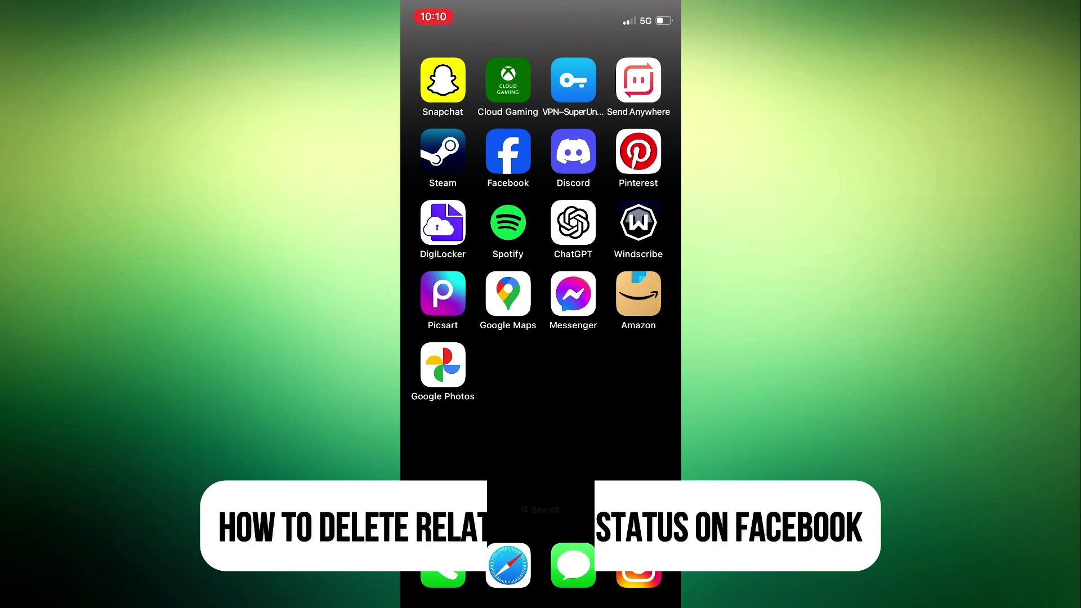
pyautogui.click(507, 152)
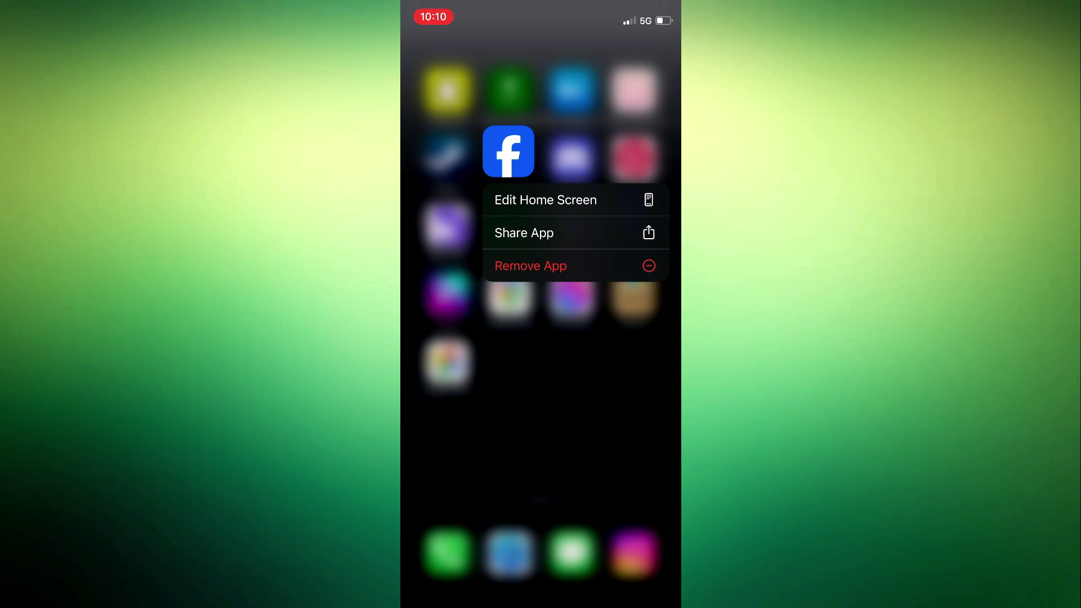
pyautogui.click(540, 439)
# Launch Facebook and go via the Menu tab and your profile page to its ••• options
pyautogui.click(507, 151)
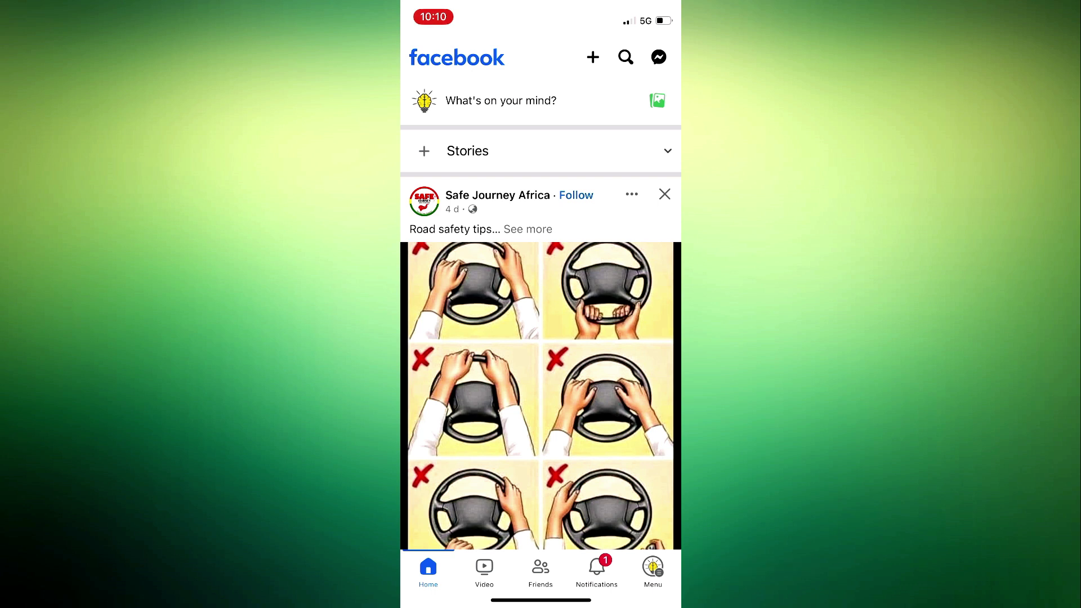
pyautogui.click(652, 572)
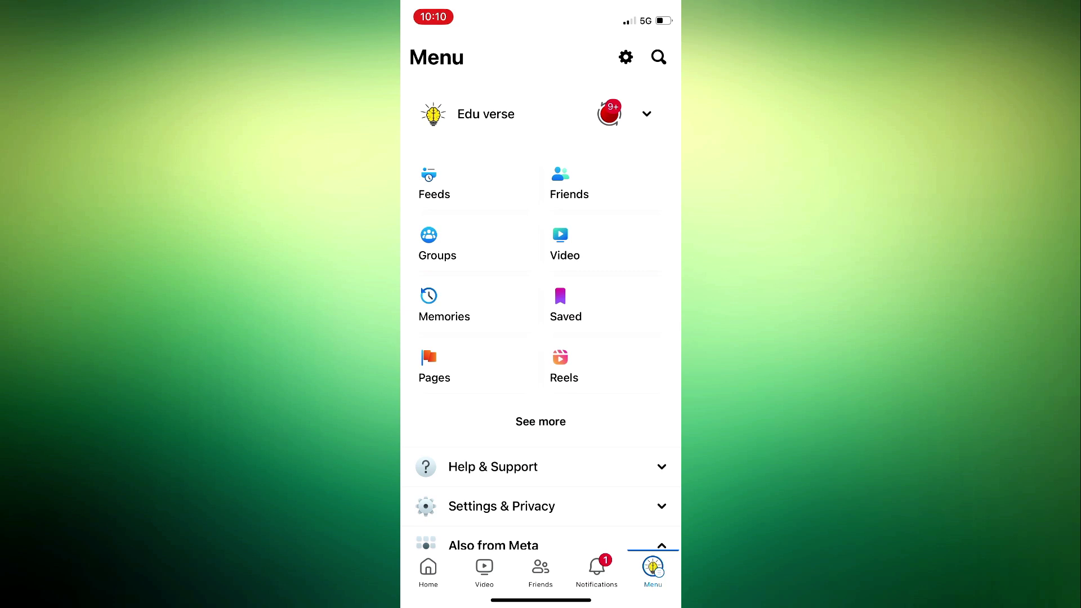
pyautogui.click(485, 113)
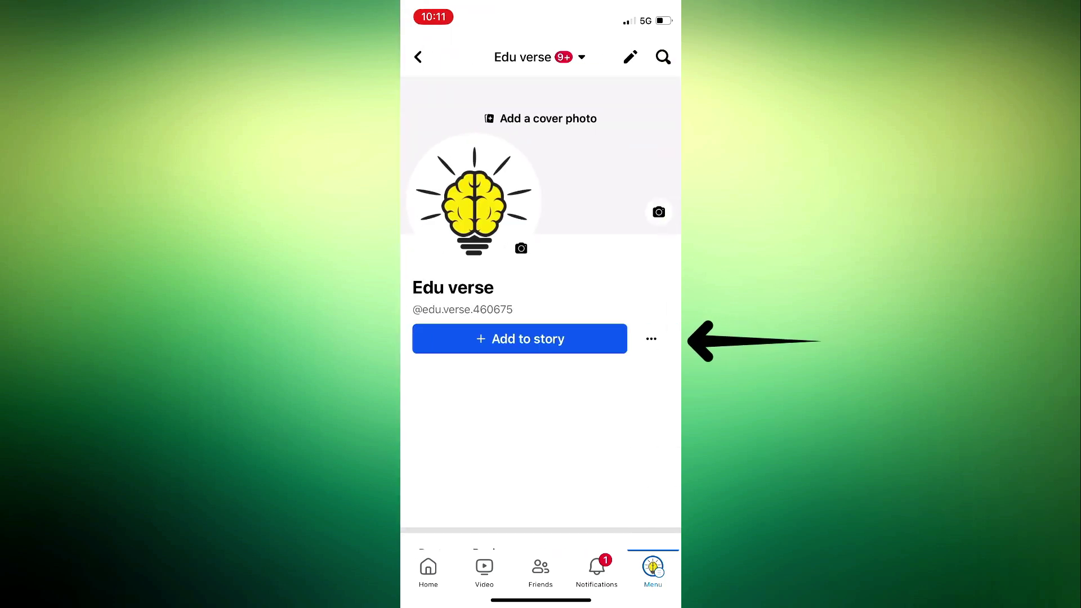
pyautogui.click(653, 338)
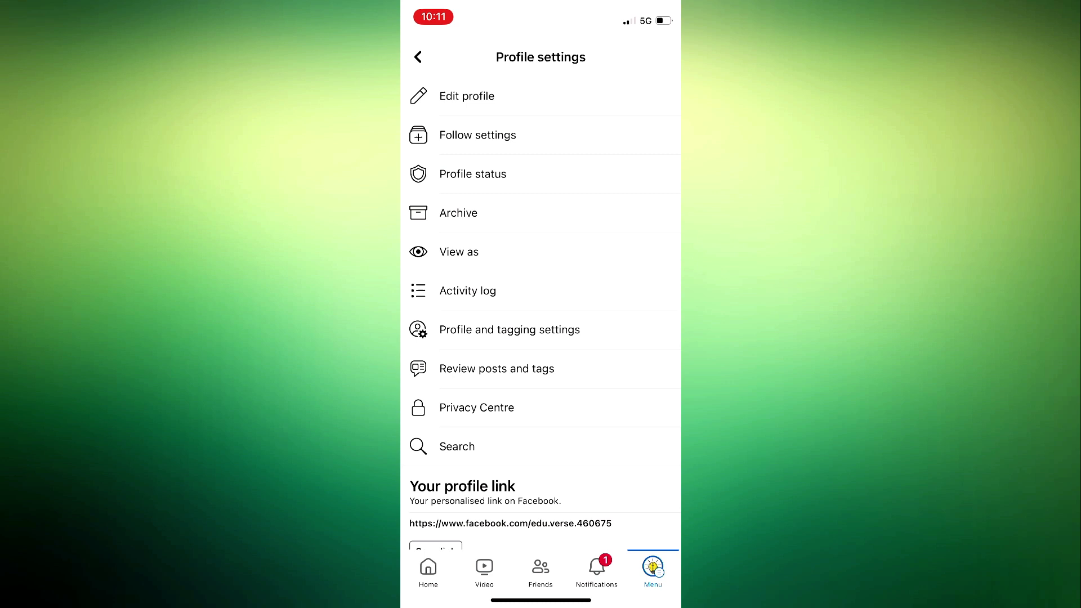
# From Edit profile, open Edit Your About Info
pyautogui.click(466, 95)
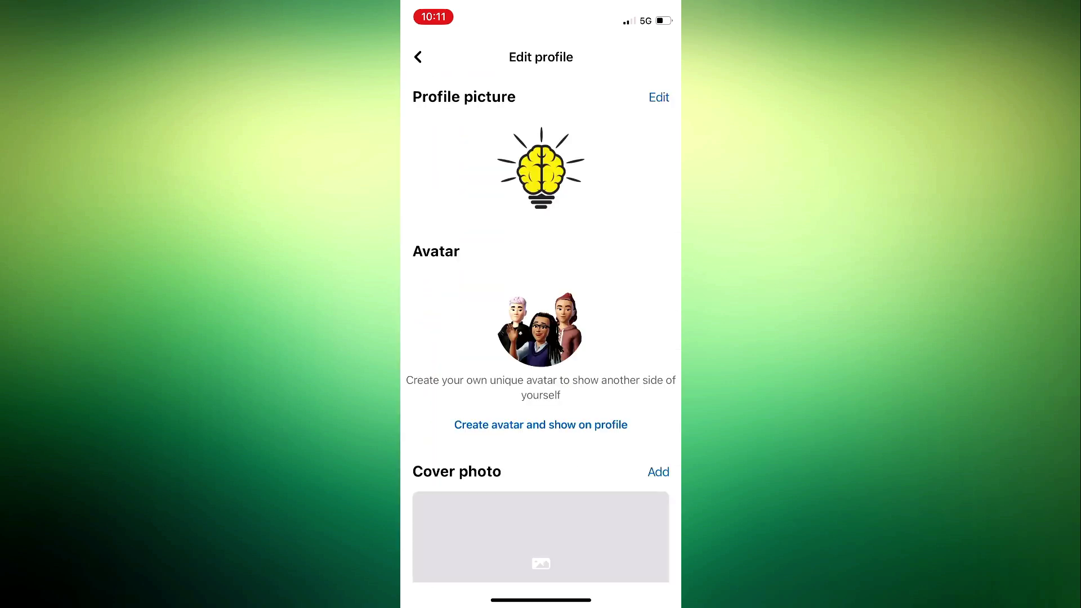
pyautogui.scroll(-10, 540, 338)
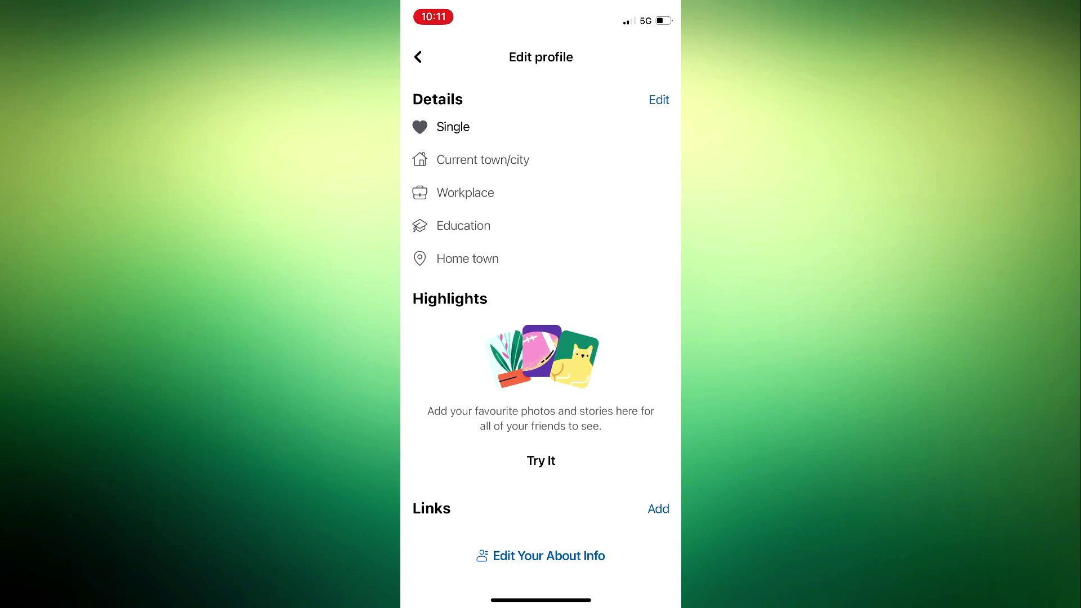
pyautogui.click(549, 554)
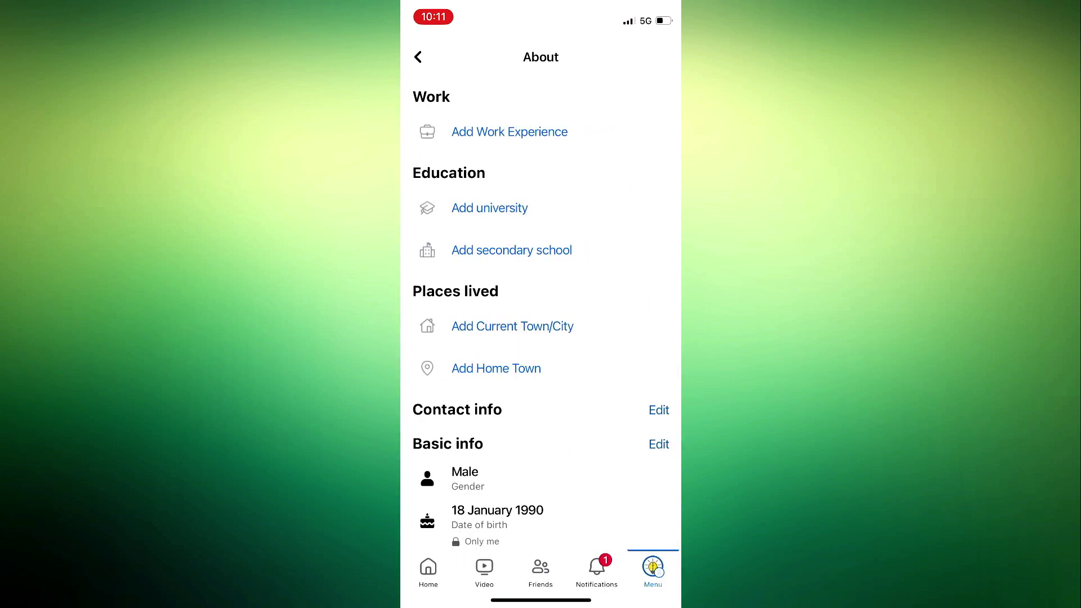
pyautogui.scroll(-6, 540, 338)
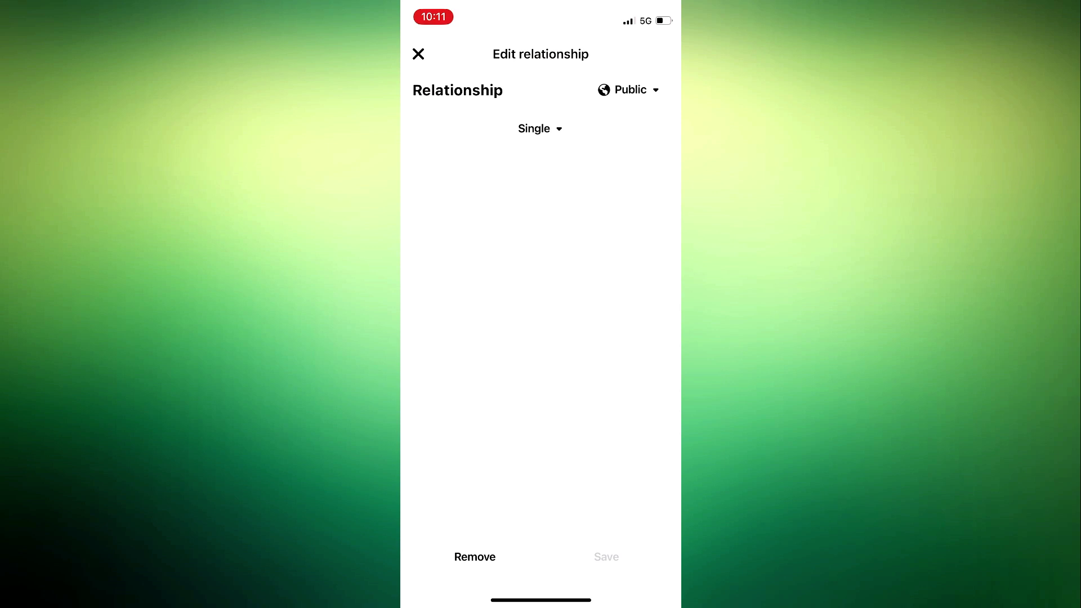
# Ask to remove the Single relationship status, bringing up the confirmation prompt
pyautogui.click(475, 557)
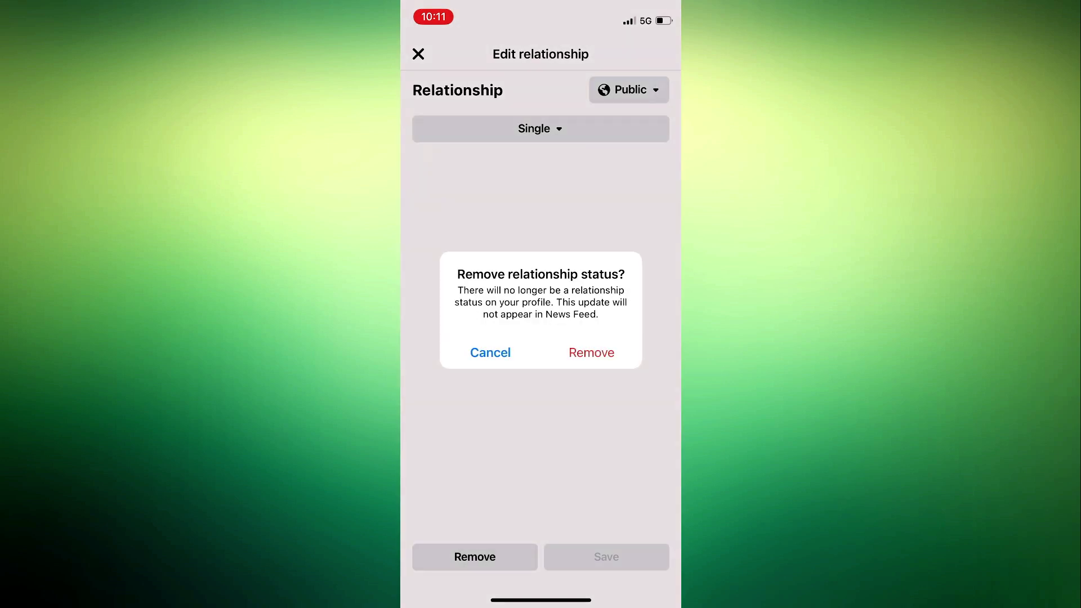